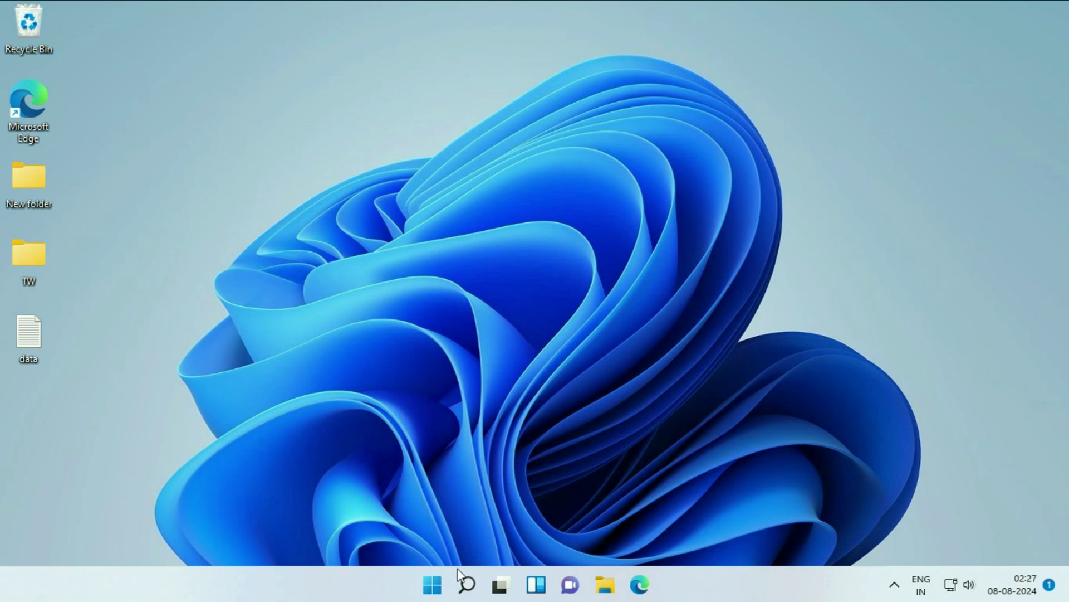
Search Start for 'change system sounds' and launch the Change system sounds control panel
left_click(440, 585)
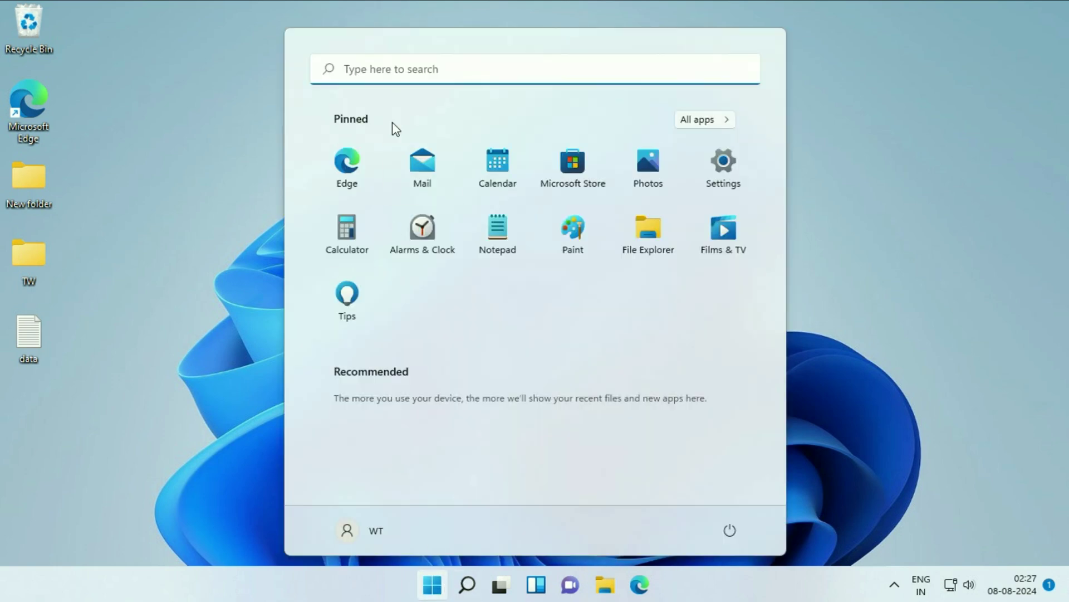
left_click(434, 72)
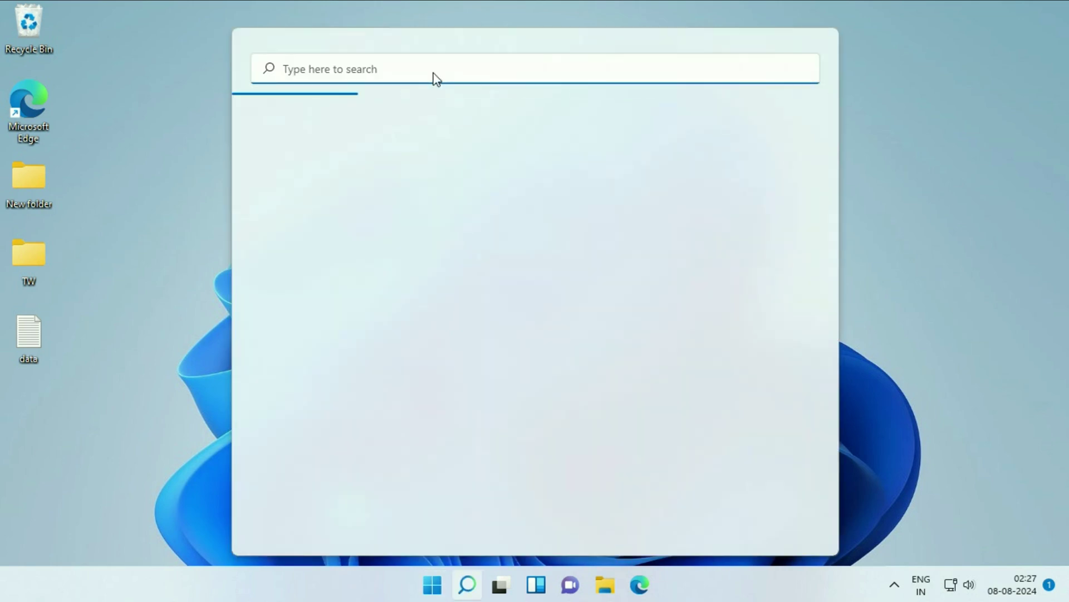
type("change system s")
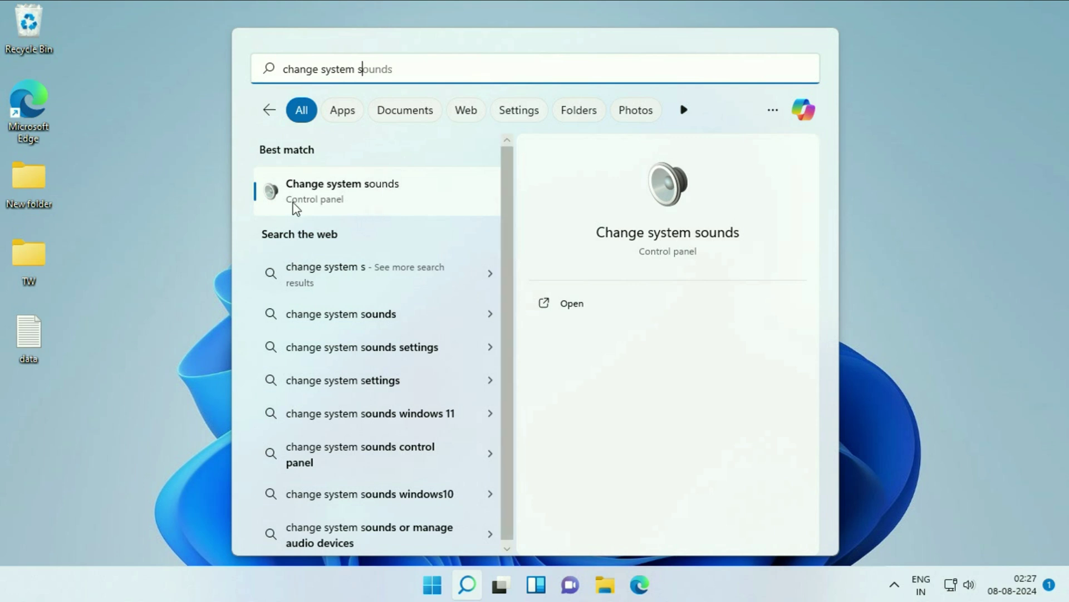
left_click(368, 202)
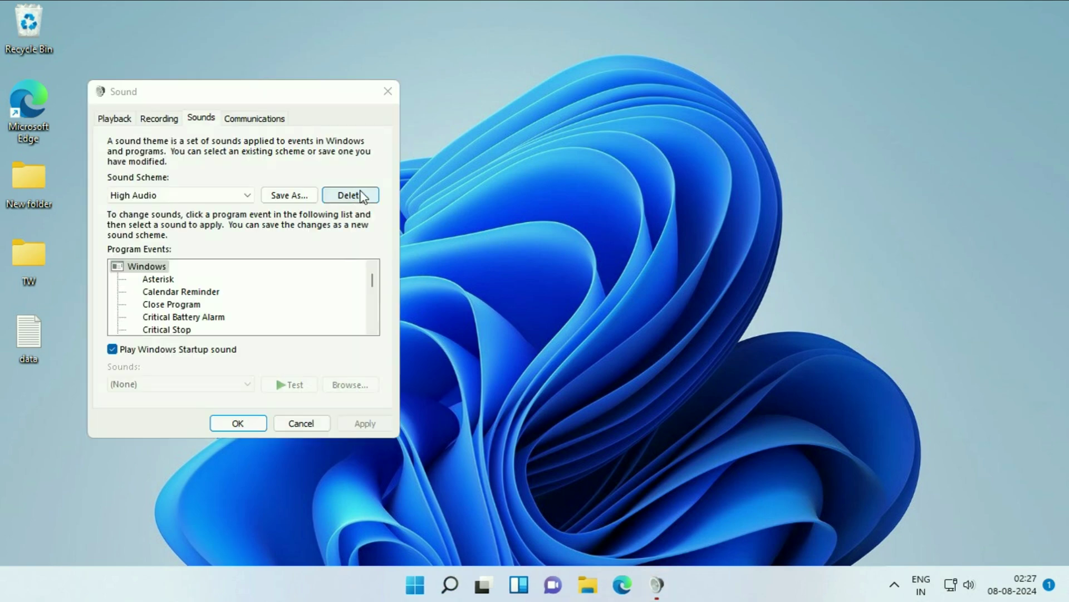
Switch the sound scheme from High Audio to Windows Default and apply it
left_click_drag(294, 97, 542, 92)
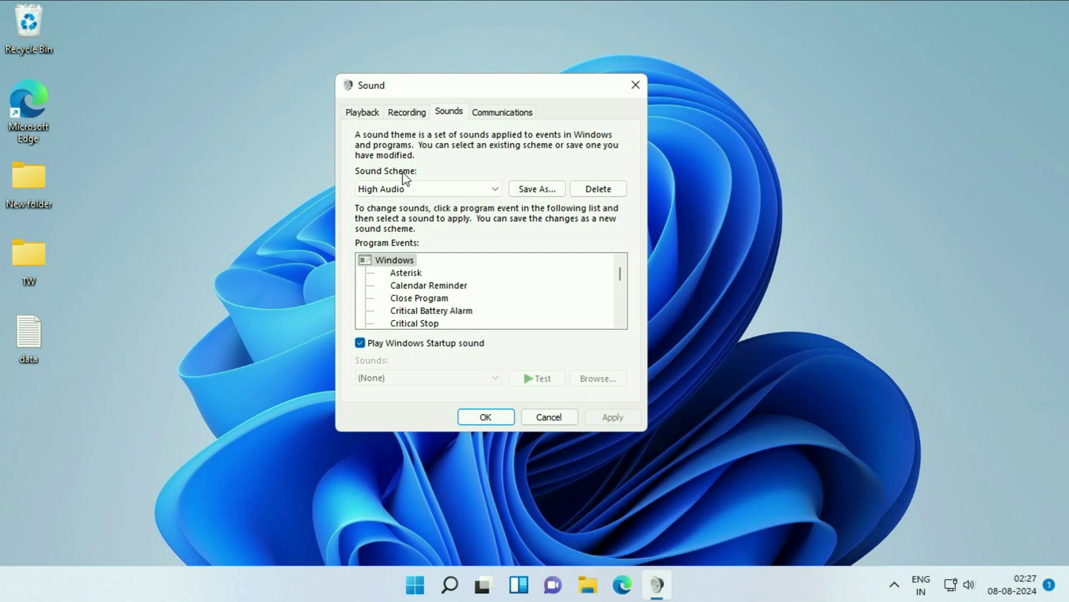
left_click(492, 189)
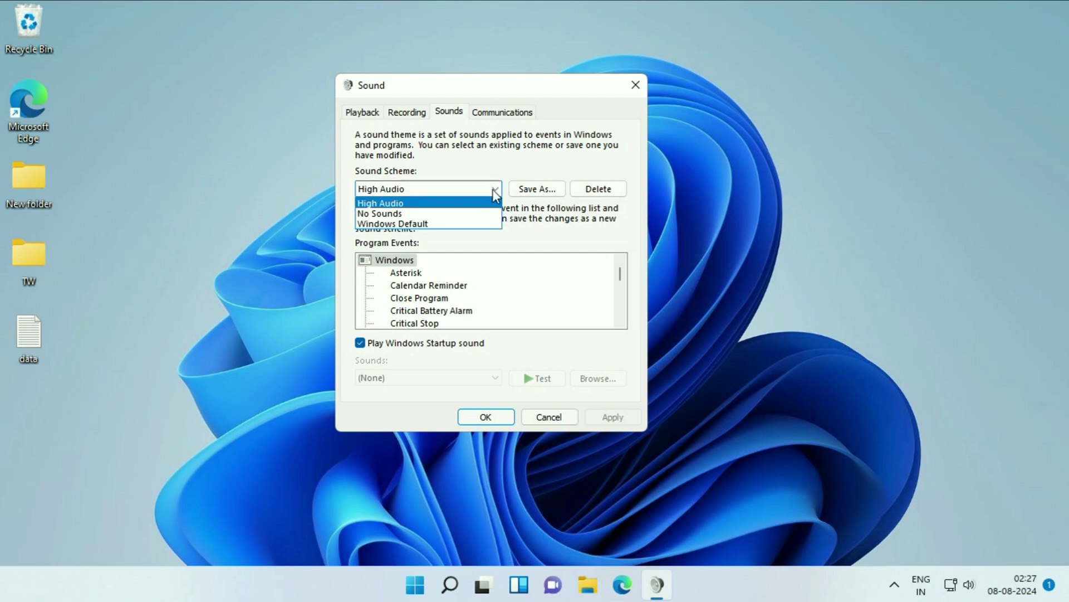
left_click(415, 224)
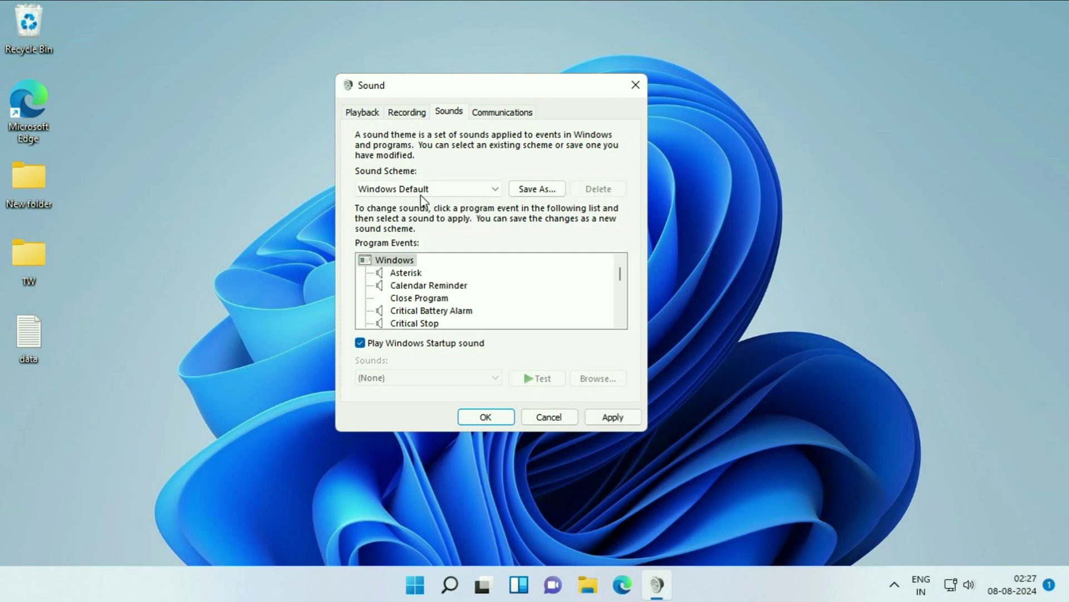
left_click(617, 416)
left_click(361, 113)
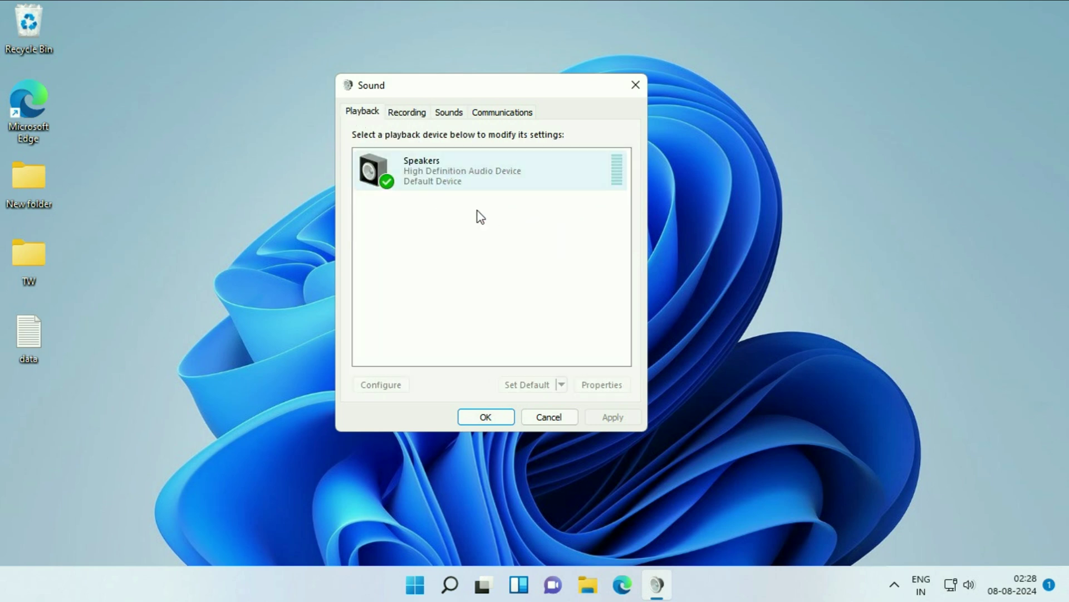
Open the Speakers device properties from the Playback list
left_click(440, 174)
right_click(440, 173)
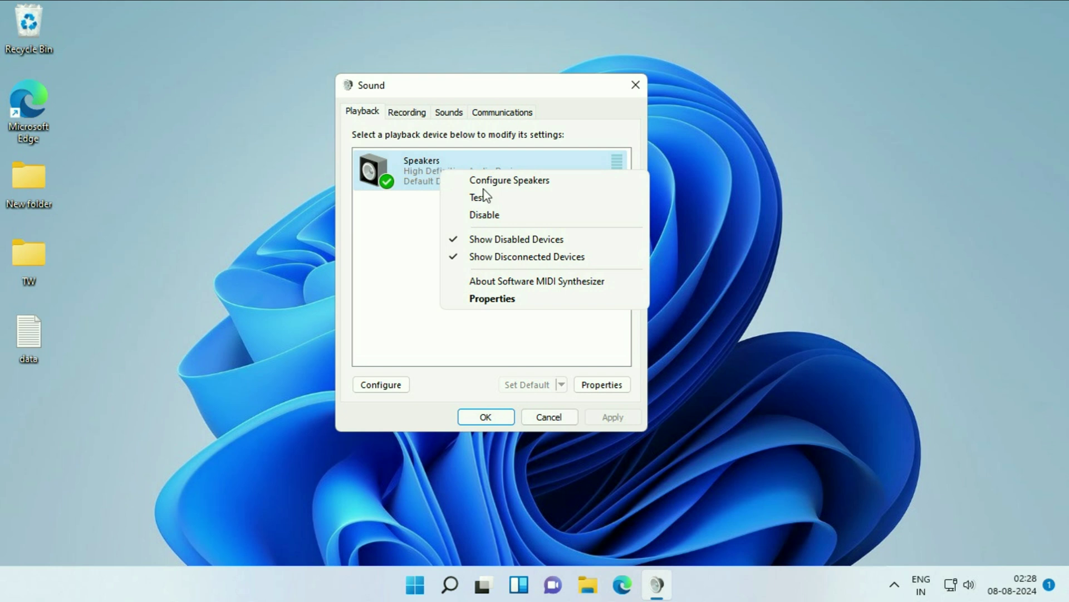
left_click(517, 303)
left_click_drag(486, 144, 361, 88)
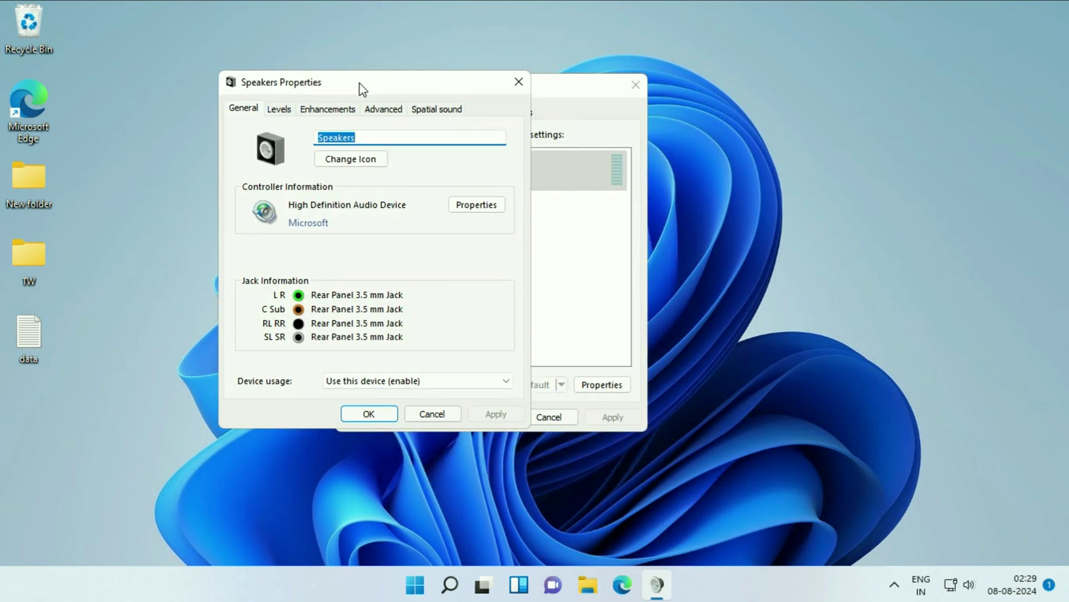
Restore defaults on the Speakers' Enhancements and Advanced tabs, then apply and close
left_click(329, 109)
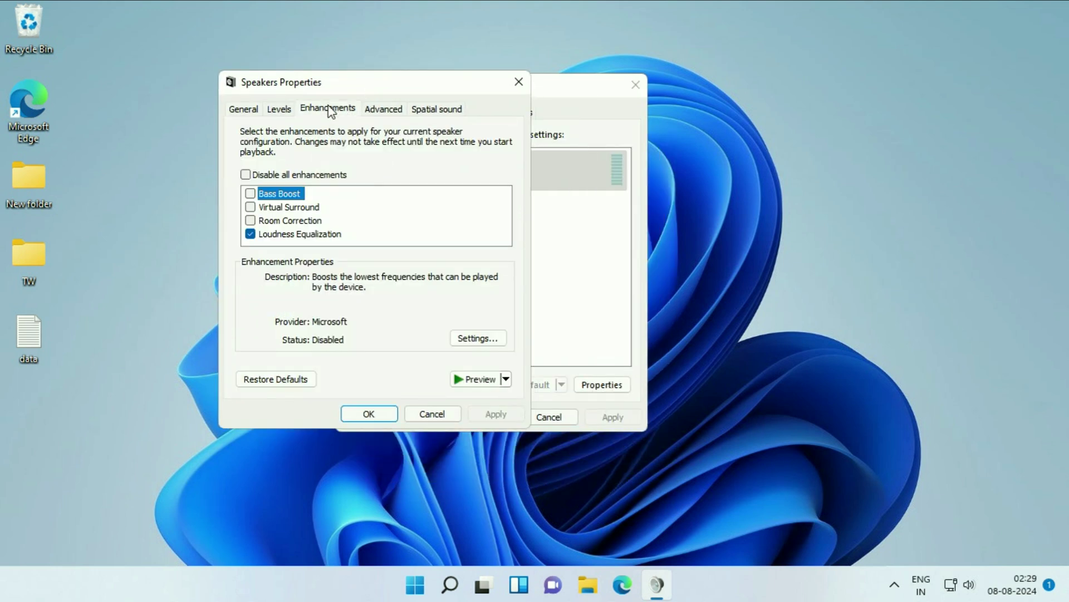
left_click(265, 383)
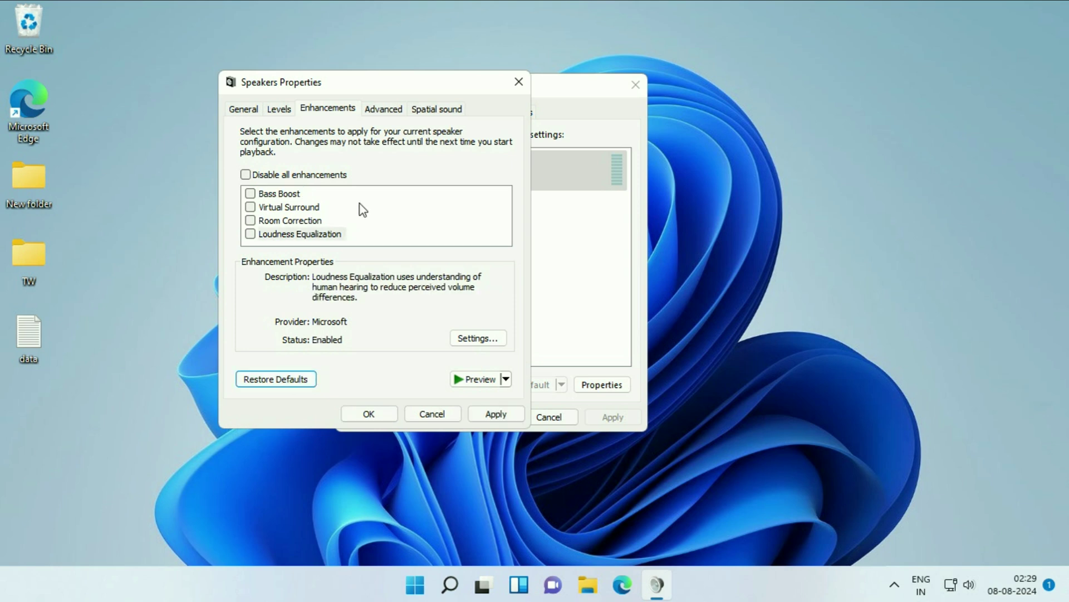
left_click(383, 109)
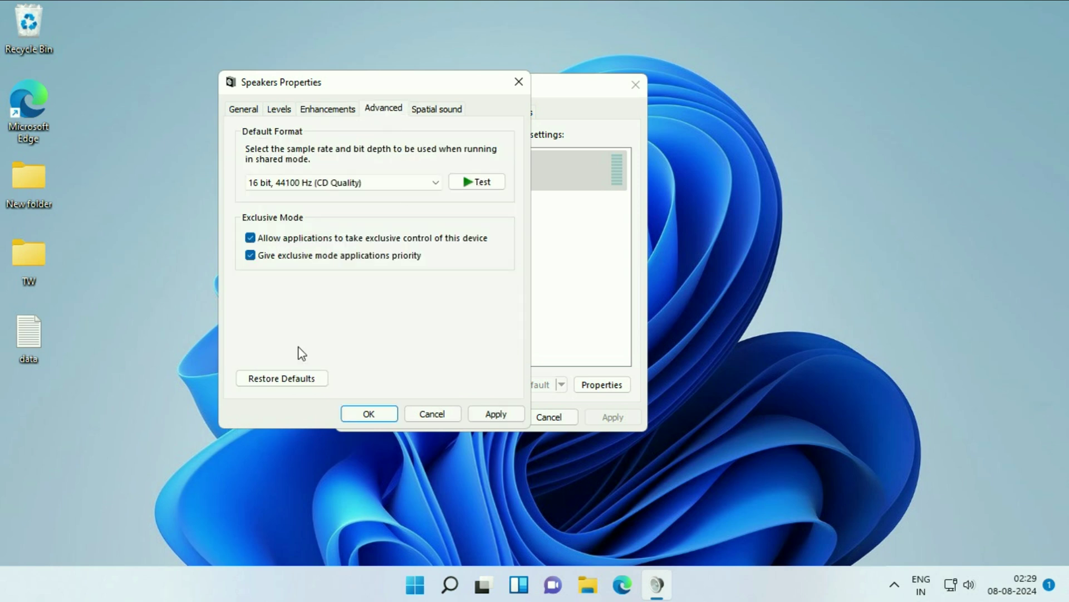
left_click(280, 381)
left_click(492, 416)
left_click(379, 415)
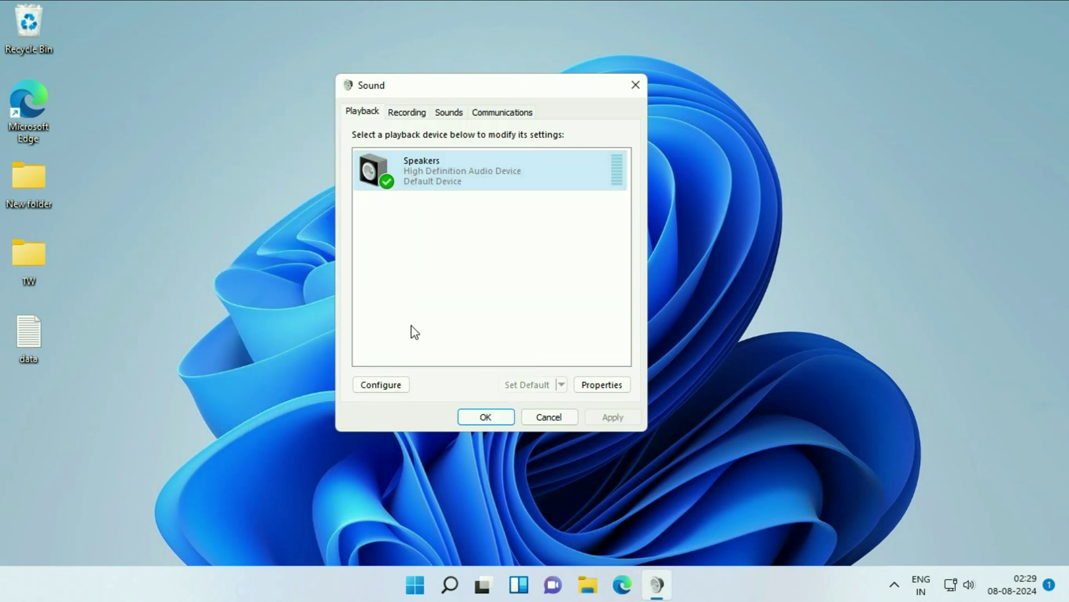
Open the Microphone device properties from the Recording list
left_click(407, 114)
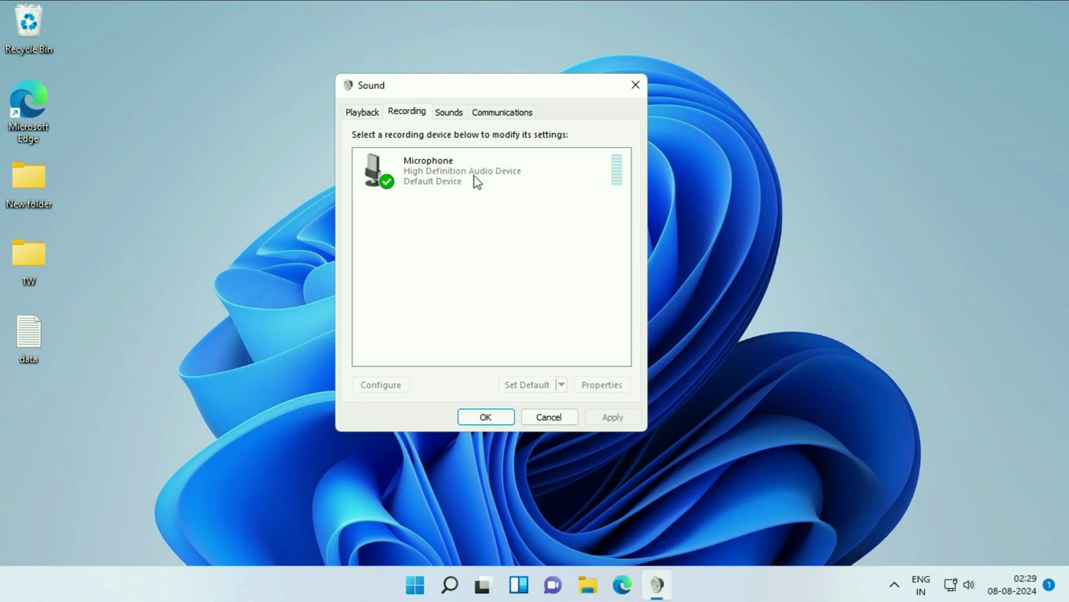
right_click(435, 171)
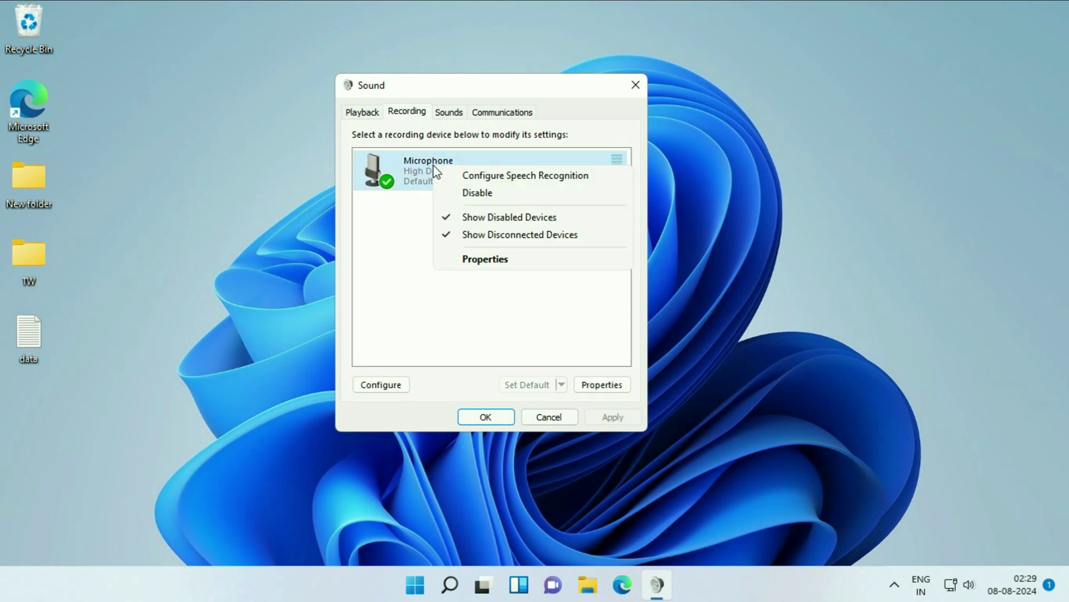
left_click(489, 260)
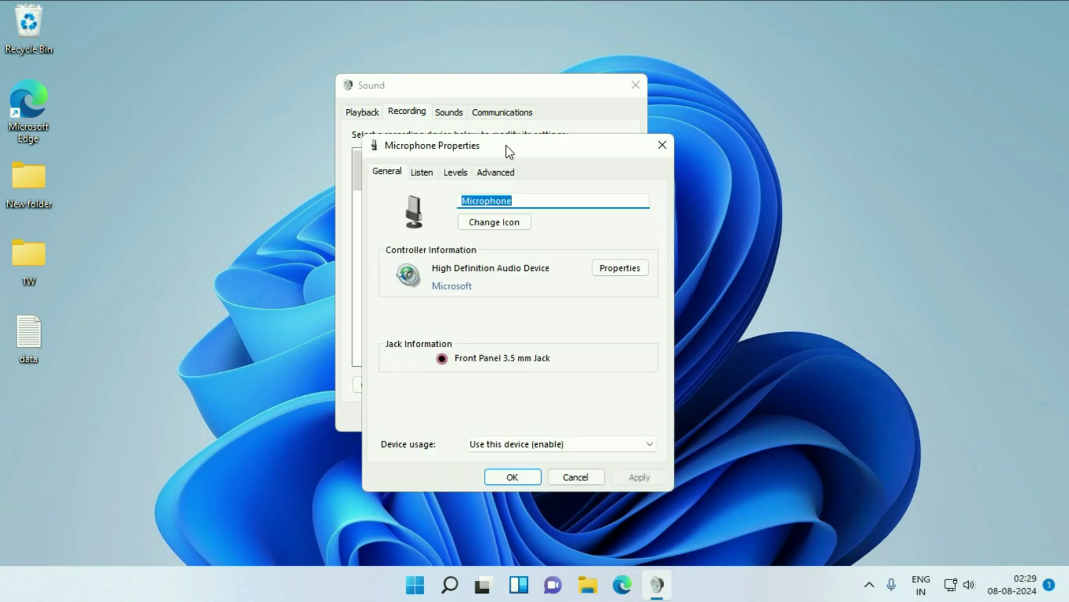
left_click_drag(504, 147, 432, 105)
Restore the Microphone format to 16 bit, 44100 Hz (CD Quality), apply, and close Sound
left_click(430, 132)
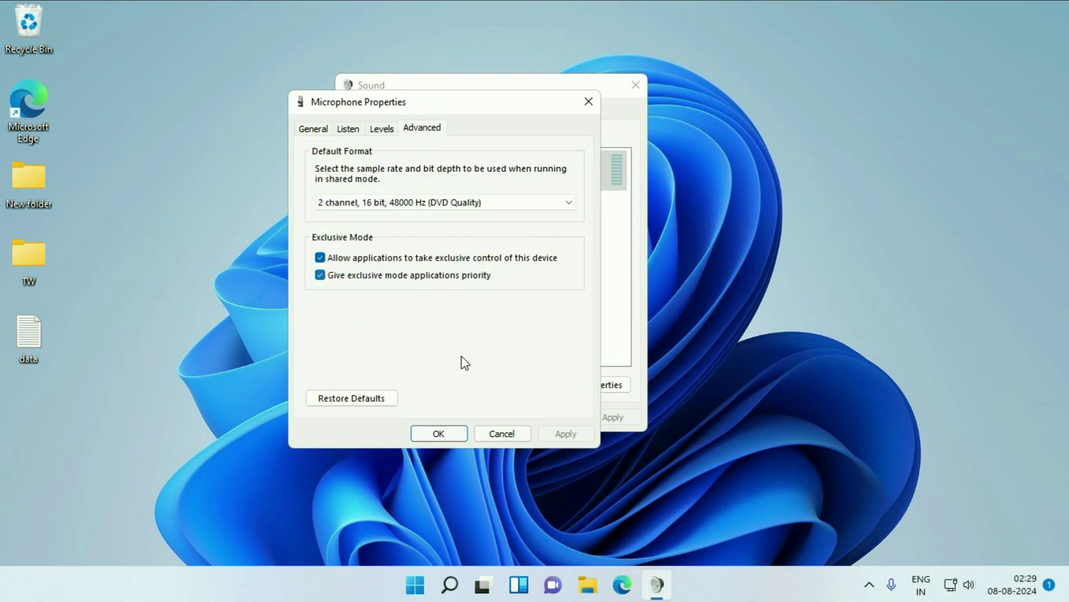
left_click(363, 398)
left_click(566, 434)
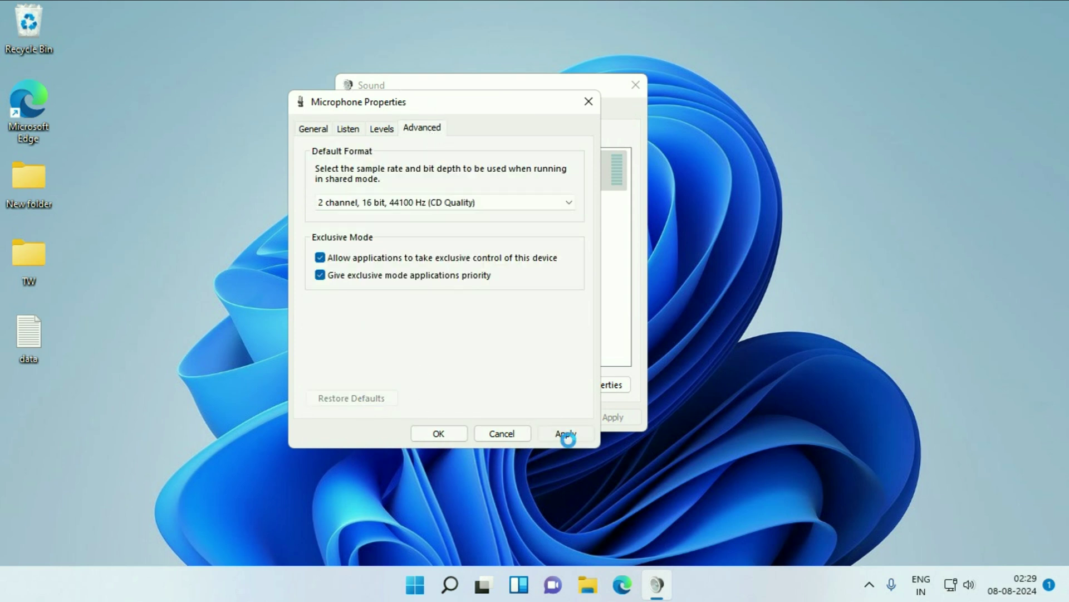
left_click(448, 438)
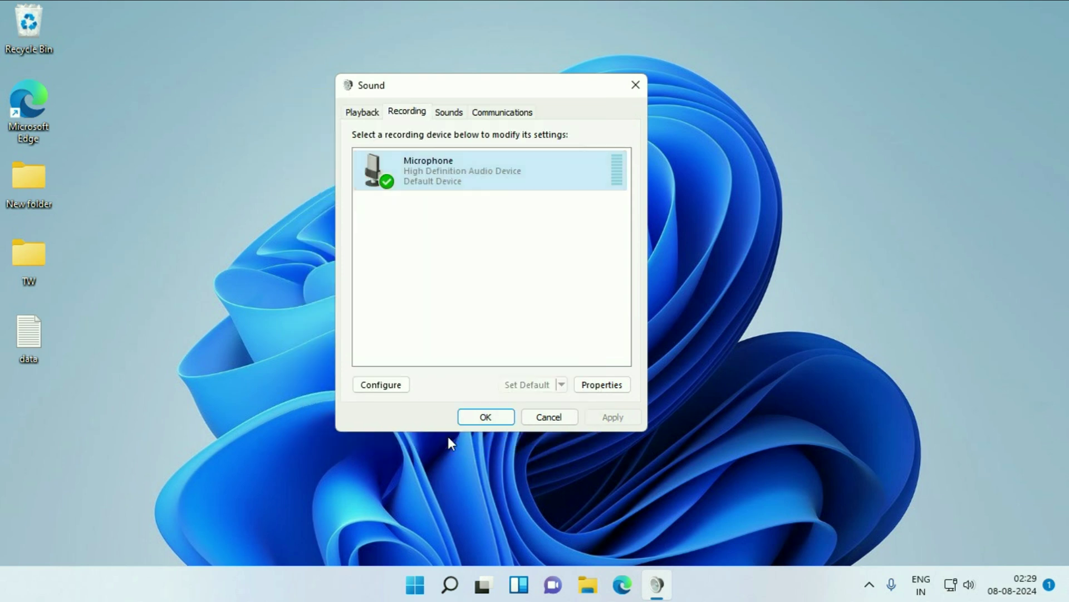
left_click(509, 418)
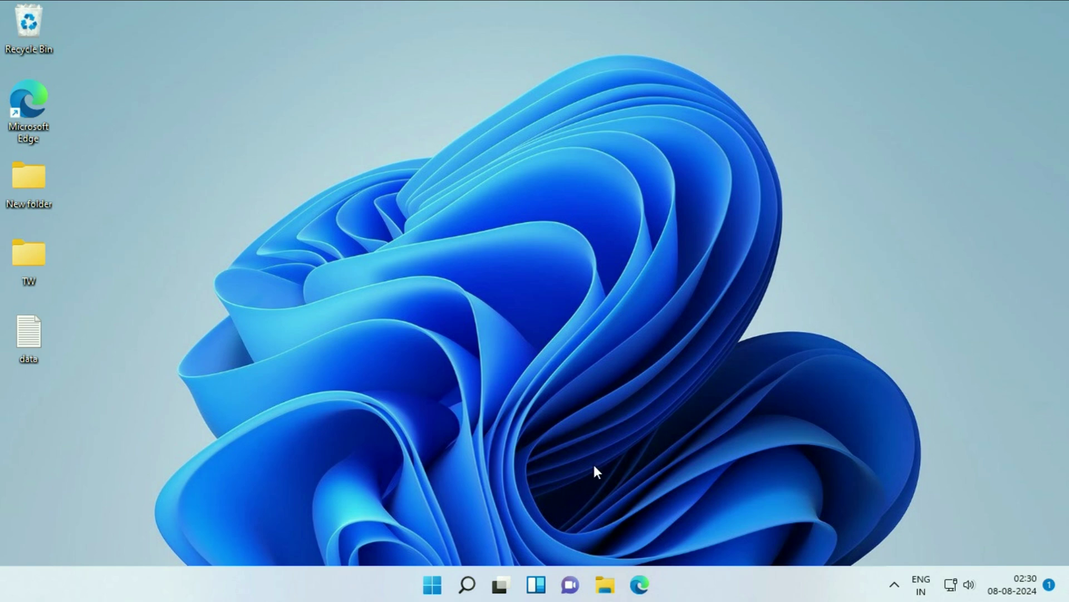
Search Start for 'servi' and launch the Services console
left_click(436, 582)
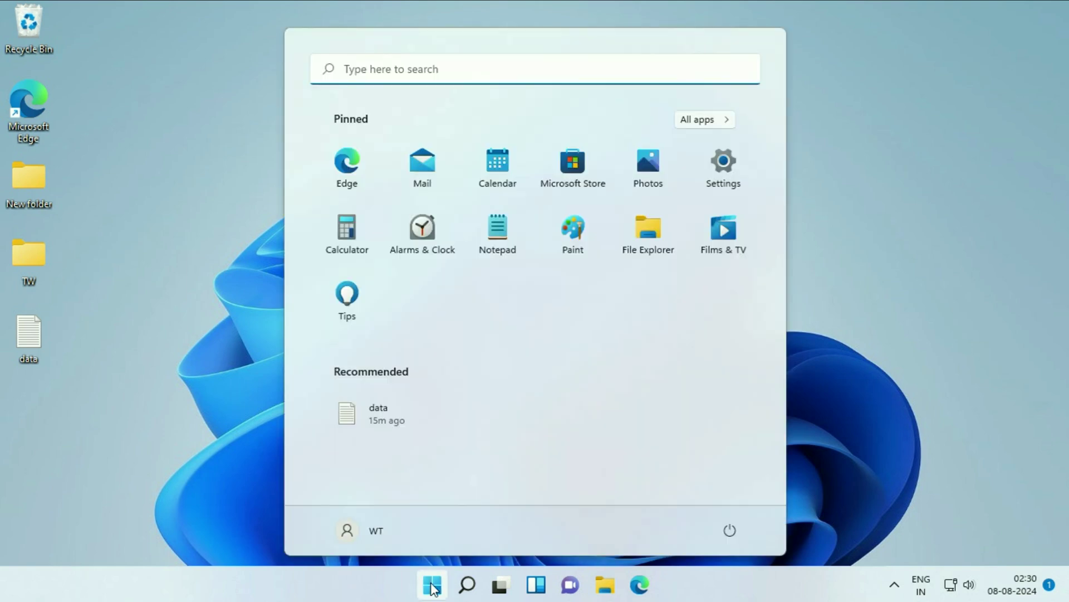
key("super+s")
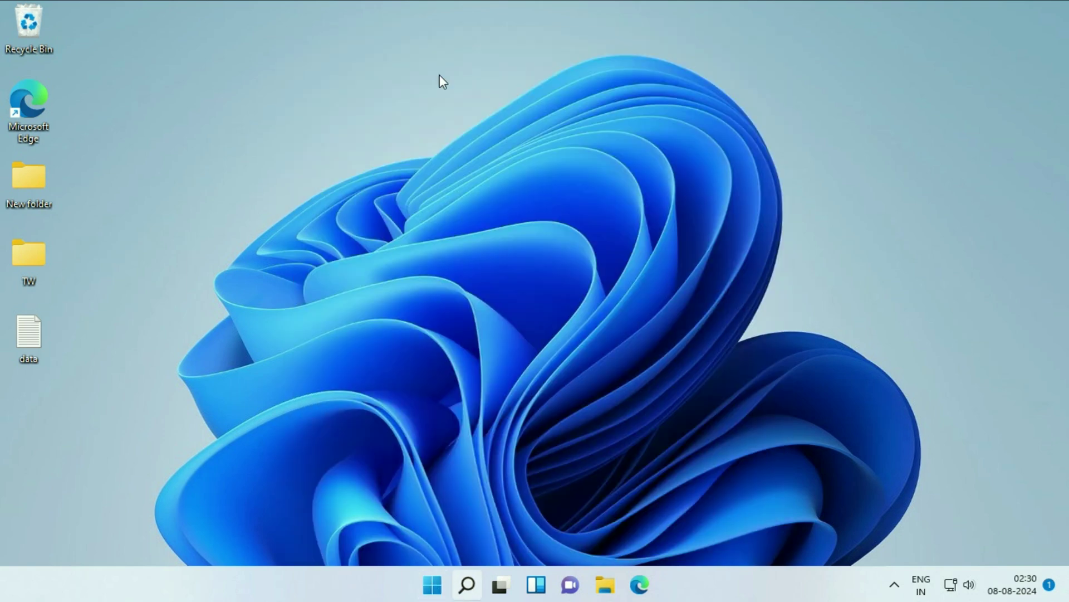
type("s")
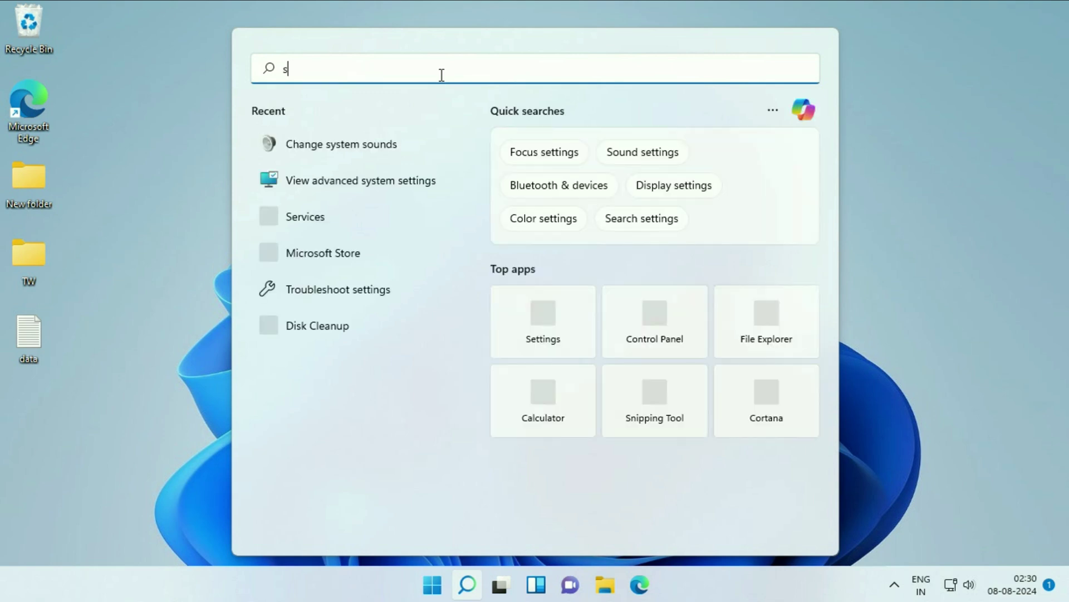
type("ervi")
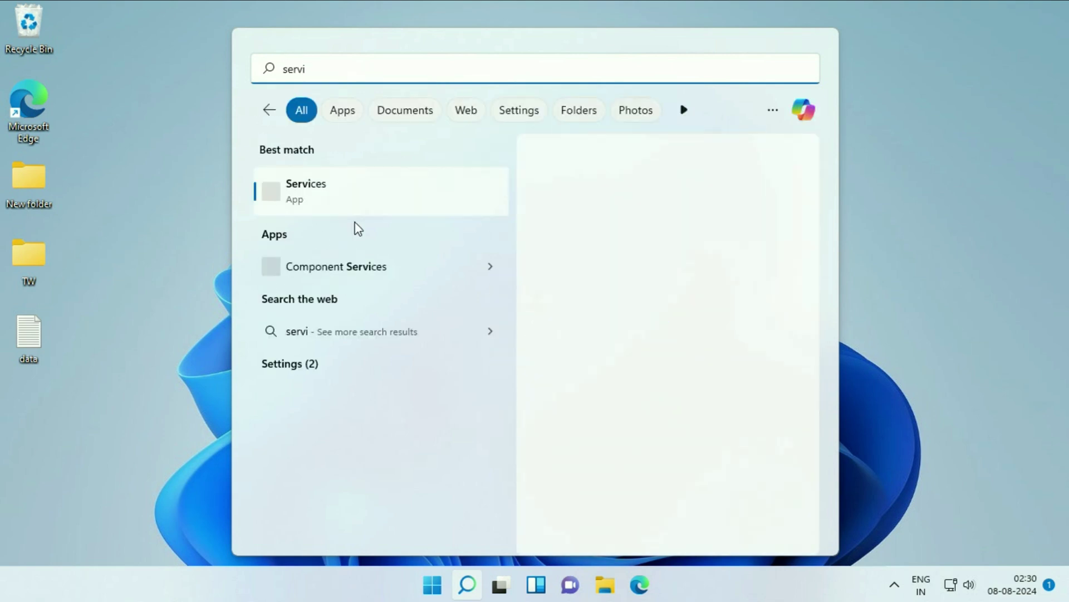
left_click(330, 202)
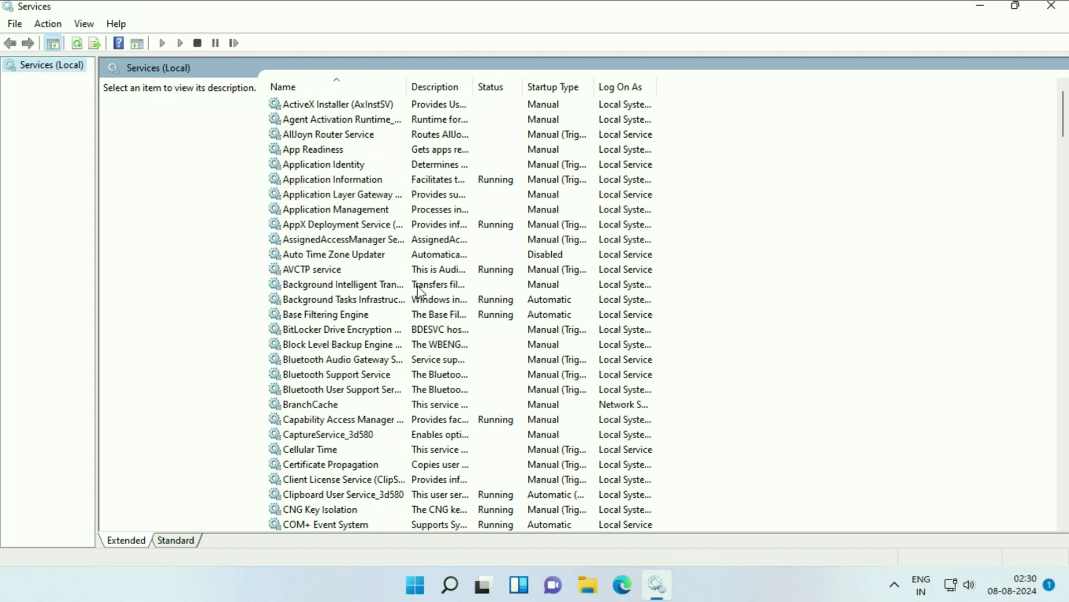
Jump to the Windows Audio service and widen the Name column to show full names
left_click(399, 241)
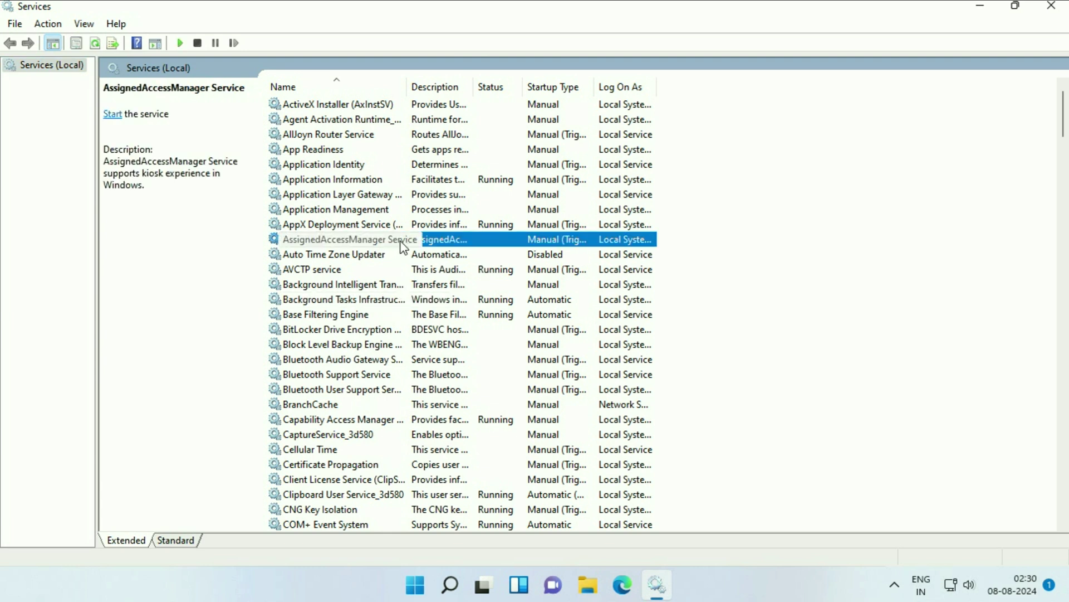
key("w")
key("i")
key("n")
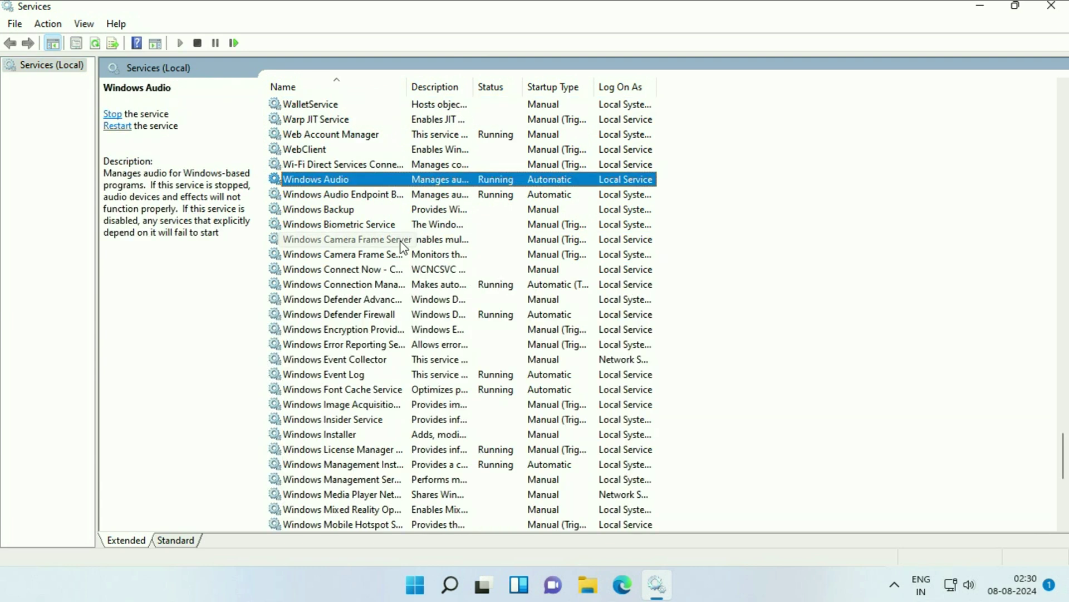
left_click_drag(400, 88, 558, 88)
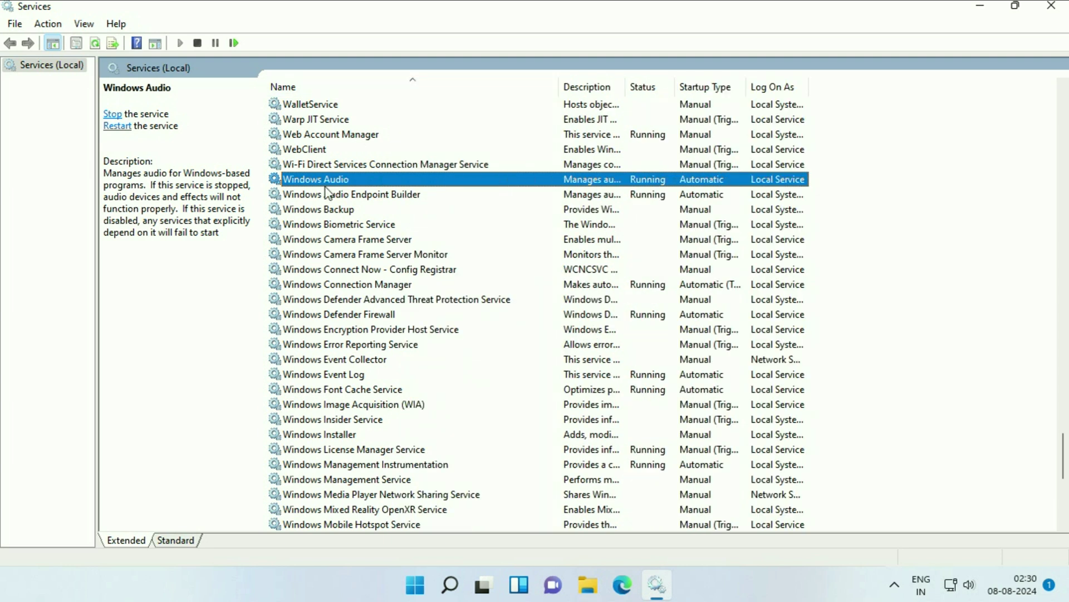
Toggle Windows Audio's startup type to Manual and back to Automatic, then apply
right_click(389, 184)
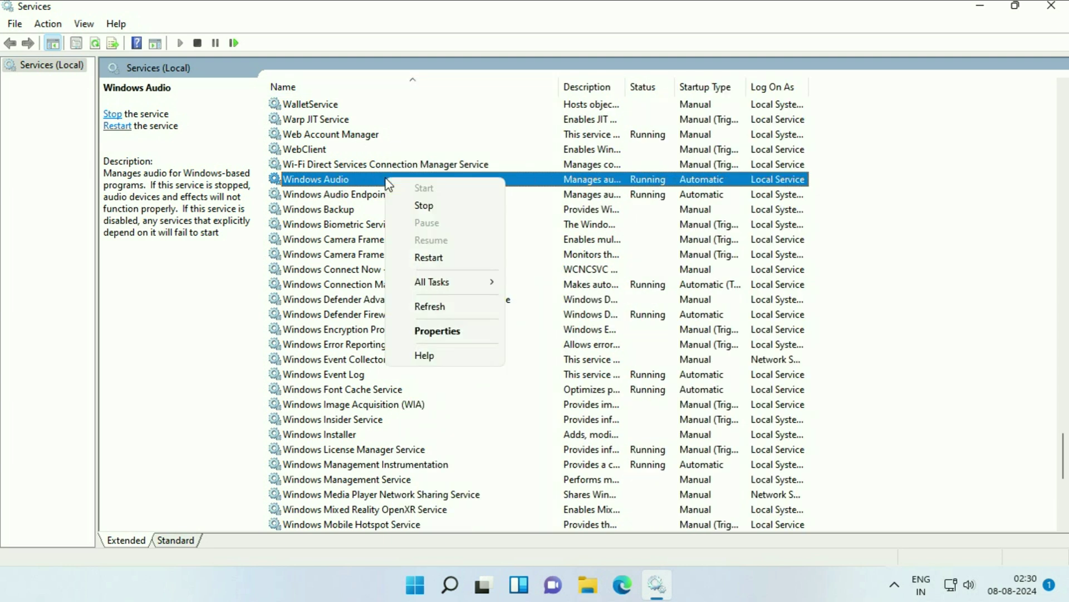
left_click(458, 332)
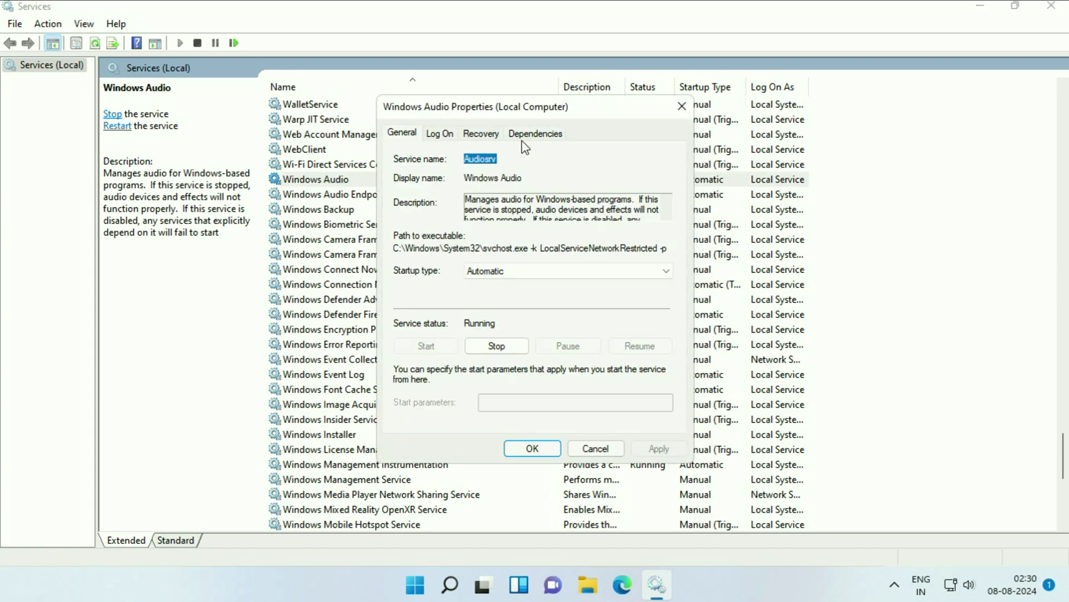
left_click_drag(539, 110, 593, 103)
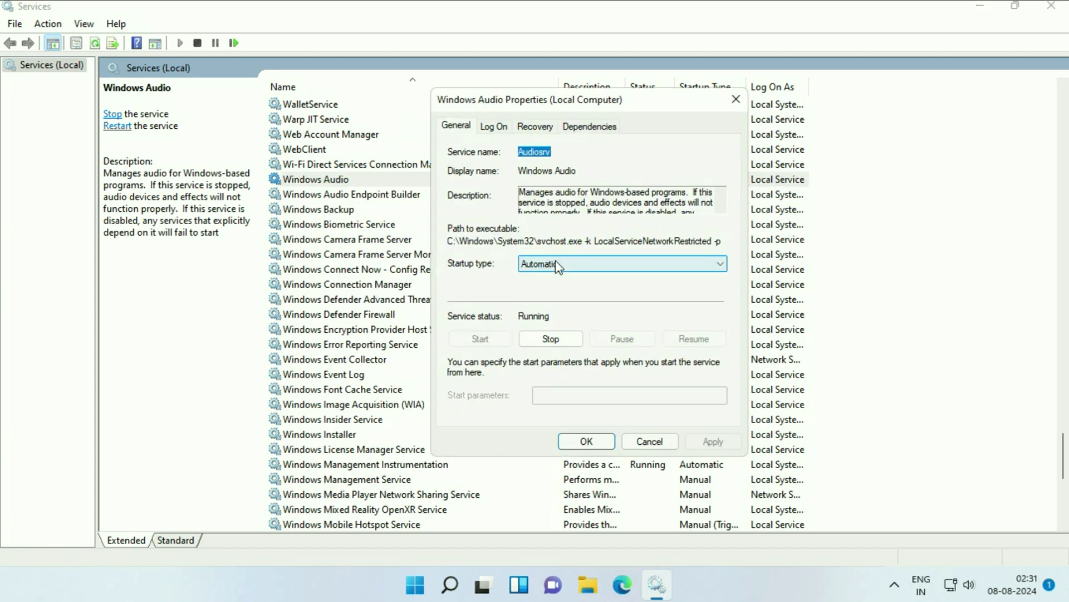
left_click(604, 268)
left_click(551, 299)
left_click(579, 263)
left_click(557, 288)
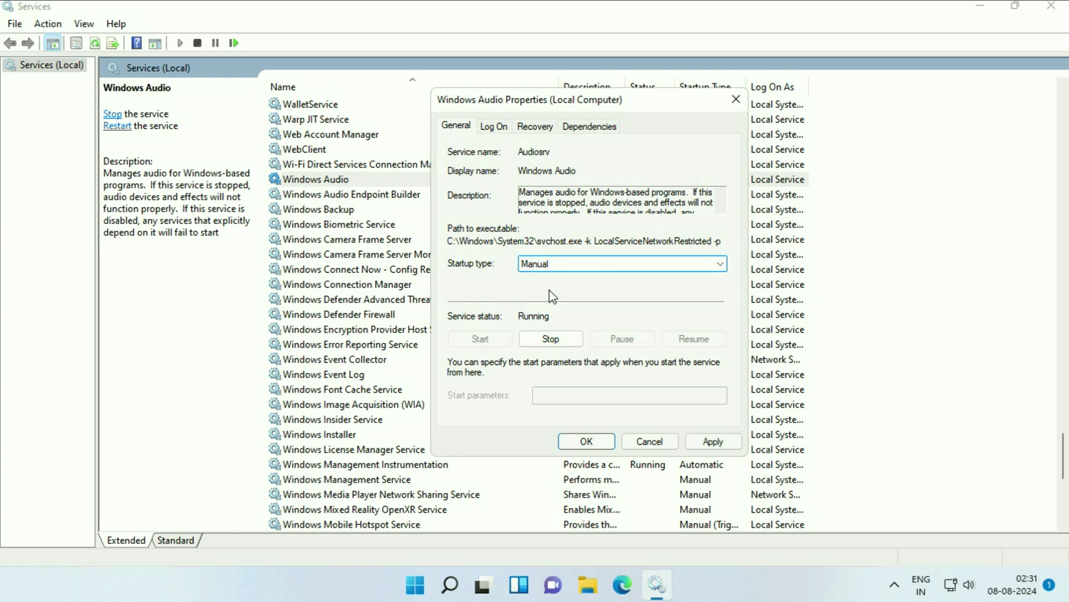
left_click(713, 441)
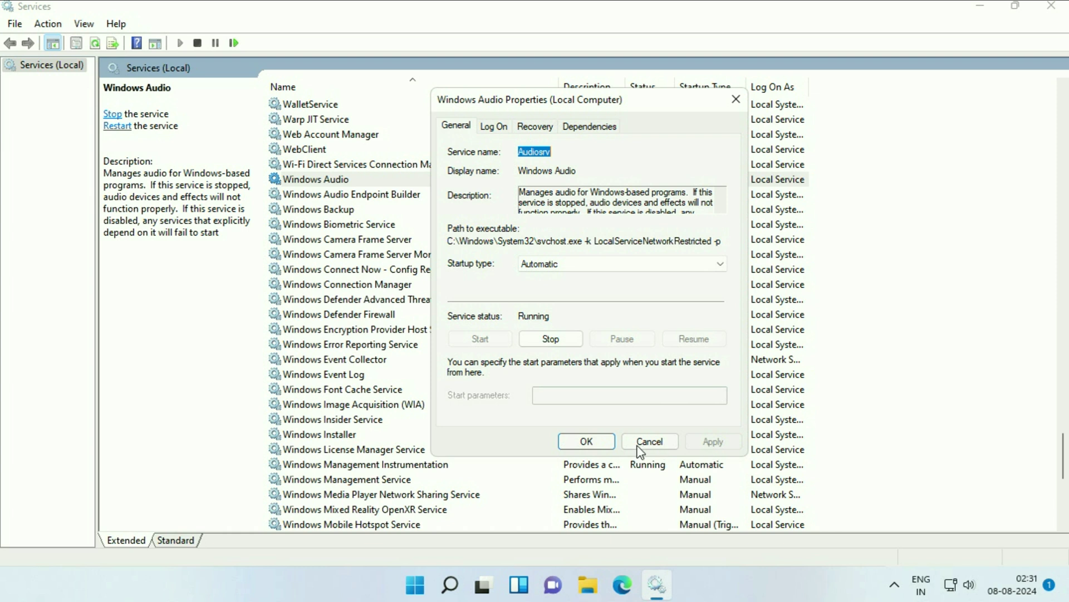
left_click(601, 445)
left_click(416, 181)
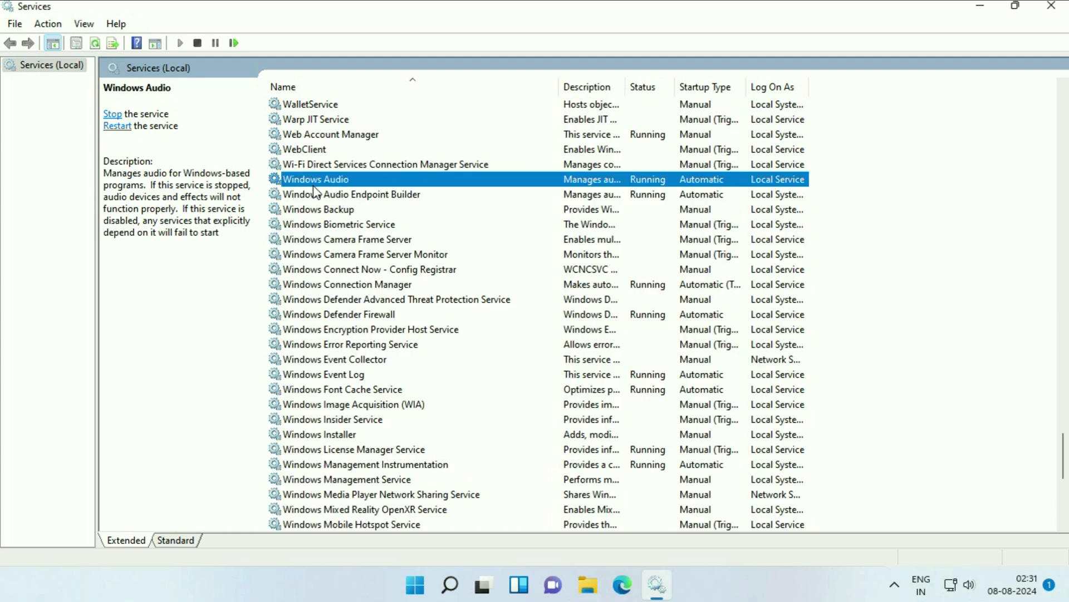
Restart the Windows Audio service and dismiss the resulting error
right_click(392, 179)
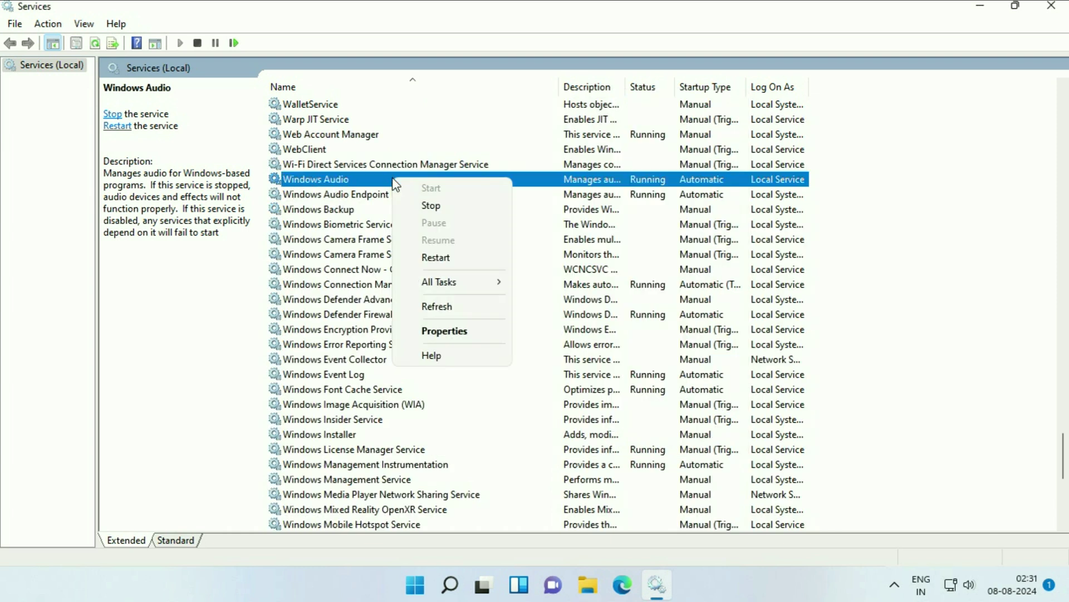
left_click(465, 258)
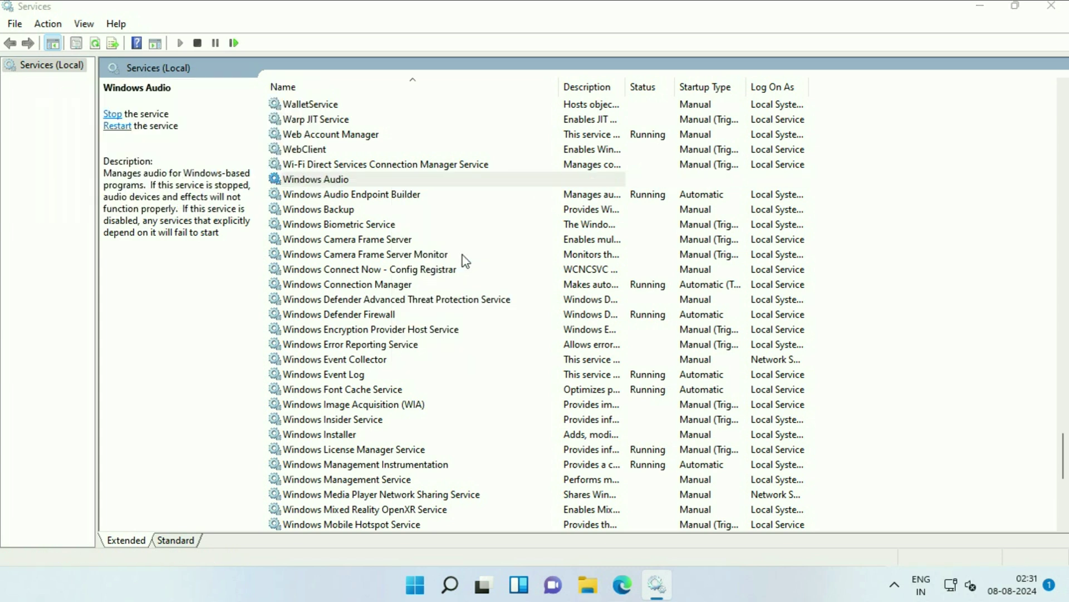
left_click(662, 349)
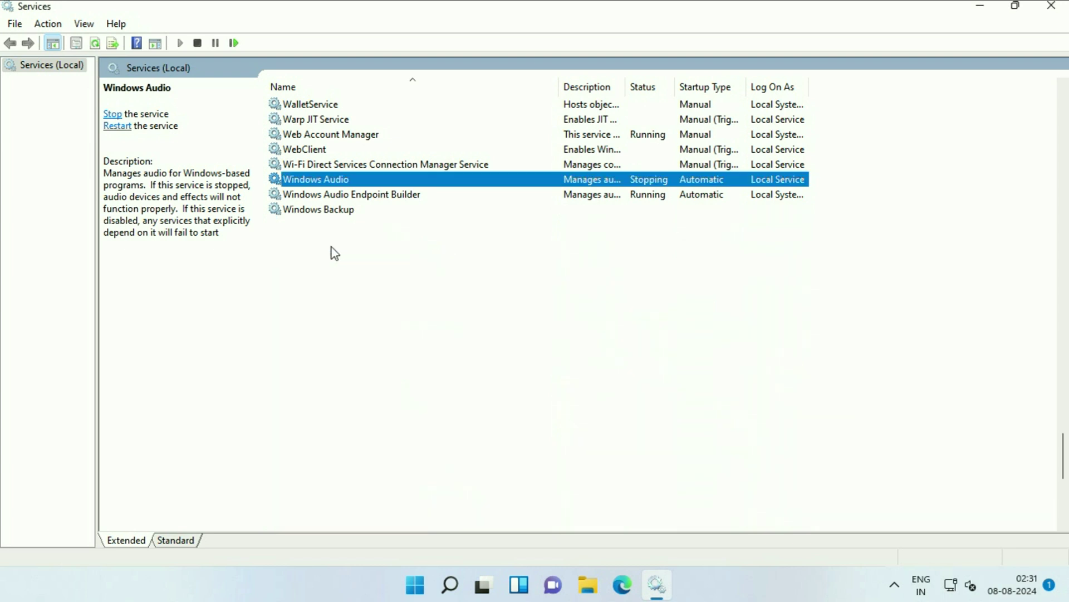
Inspect the Windows Audio Endpoint Builder properties without changing anything
left_click(302, 200)
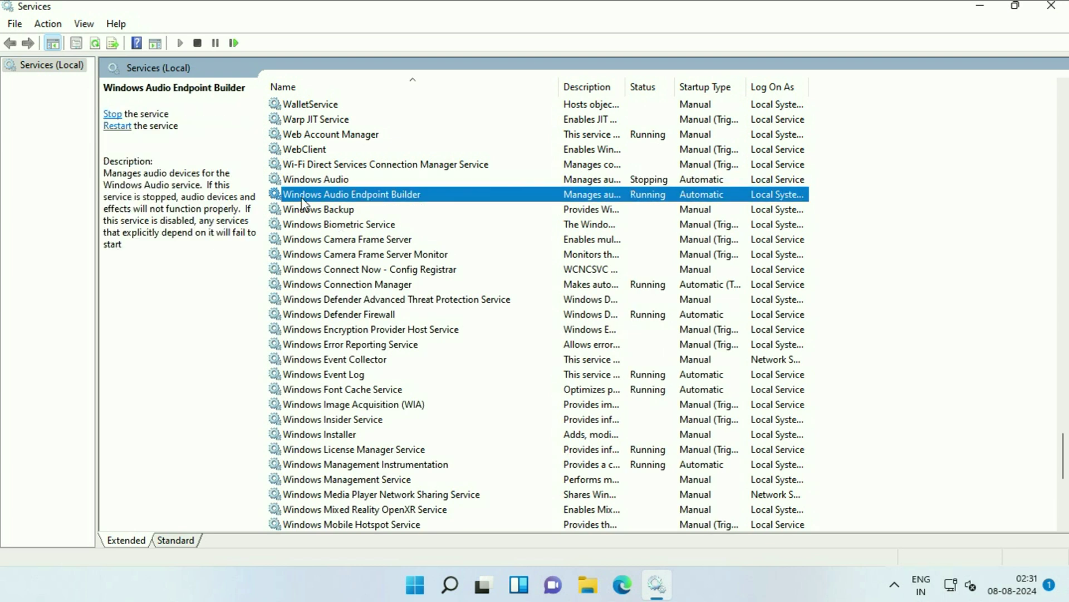
right_click(404, 199)
left_click(454, 346)
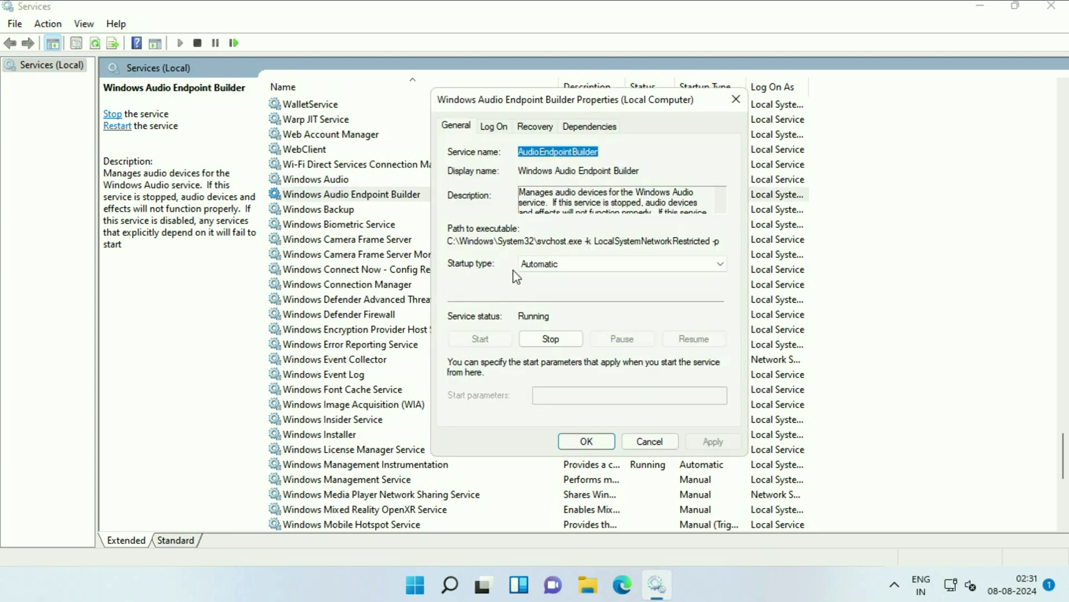
left_click(638, 441)
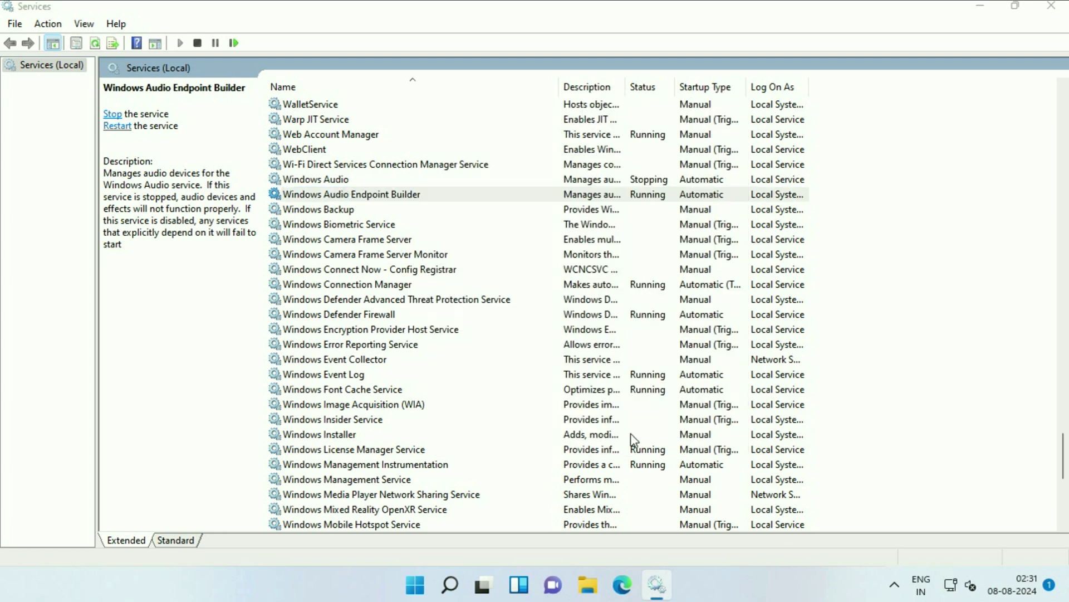
Restart Windows Audio Endpoint Builder with its dependents, dismiss error 1061, and close Services
left_click(403, 202)
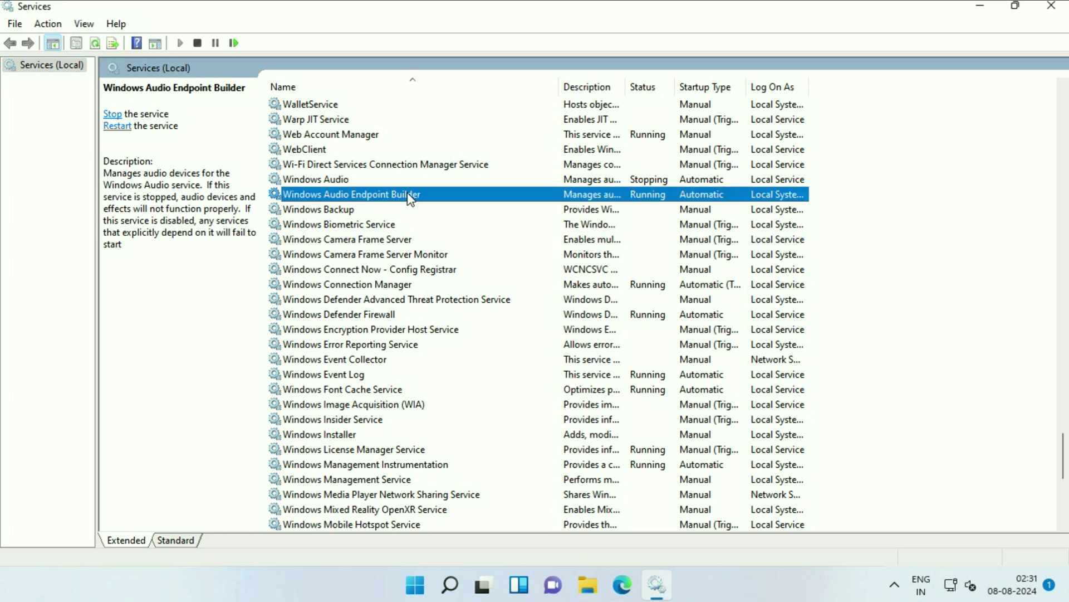
right_click(442, 198)
left_click(483, 272)
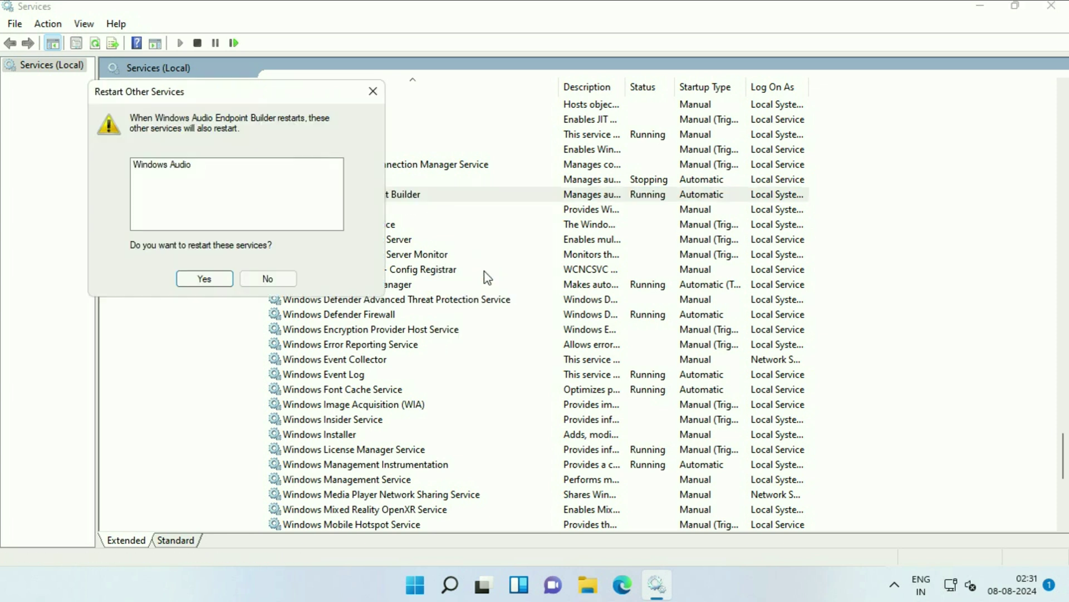
left_click(212, 284)
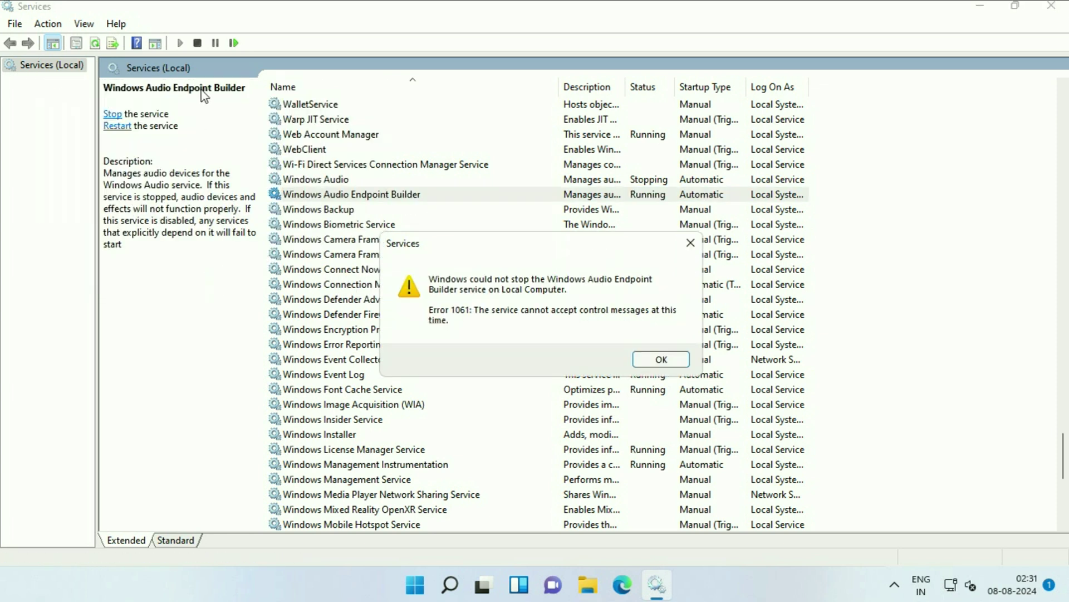
left_click(659, 360)
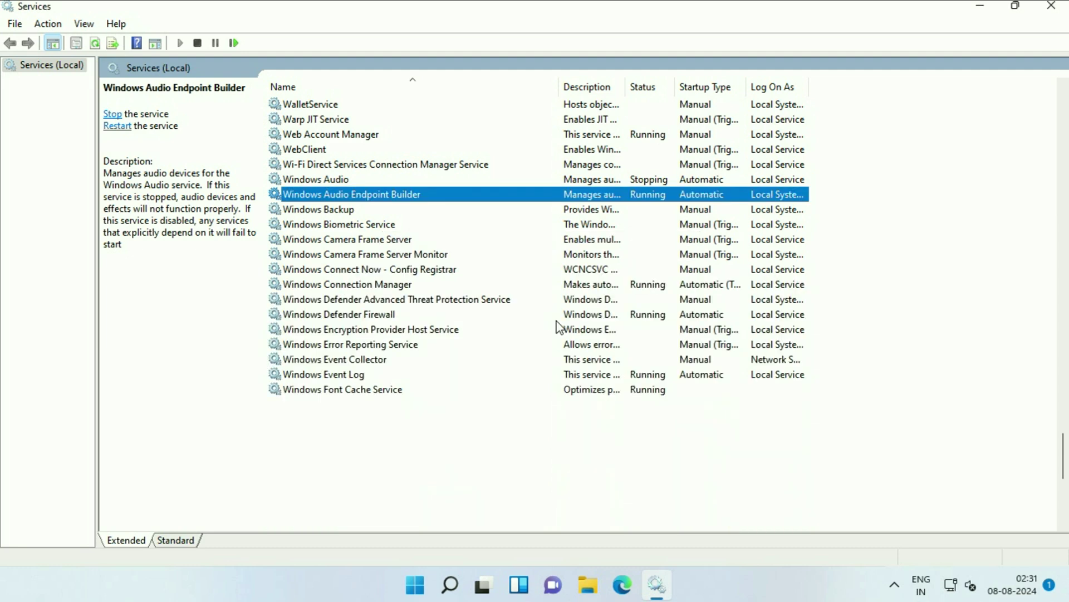
left_click(1051, 7)
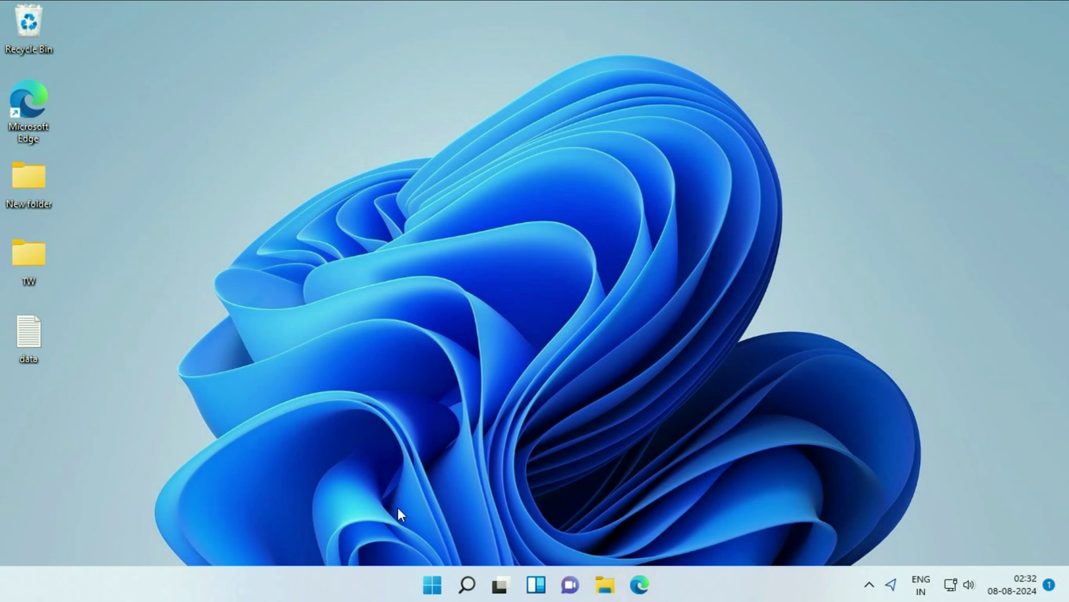
Open Settings from the Start button's Win+X menu
right_click(433, 586)
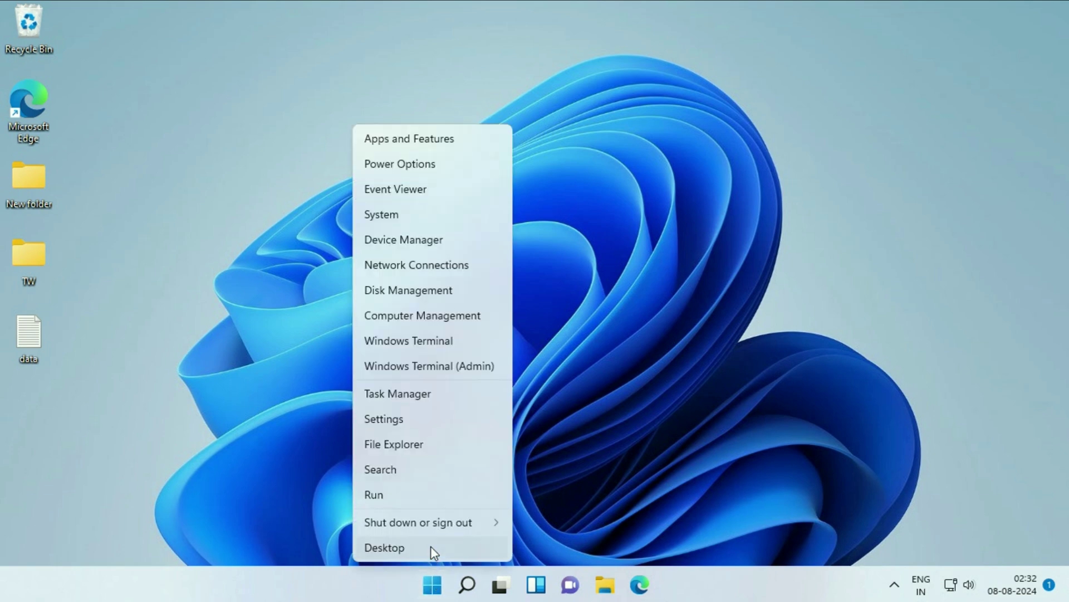
left_click(400, 419)
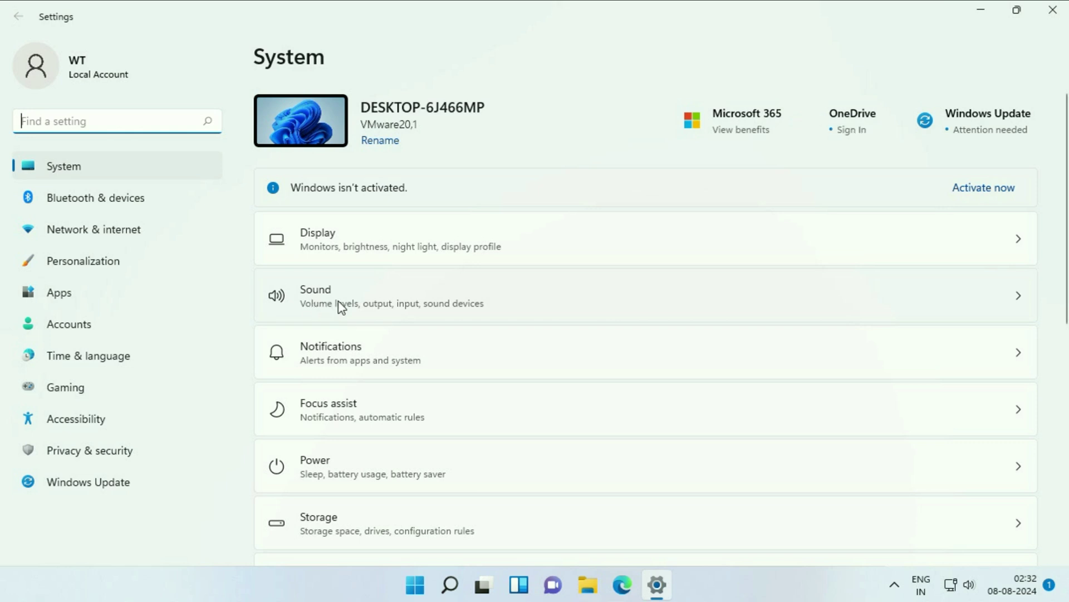
Go to the Sound settings page and open Volume mixer under Advanced
left_click(1020, 303)
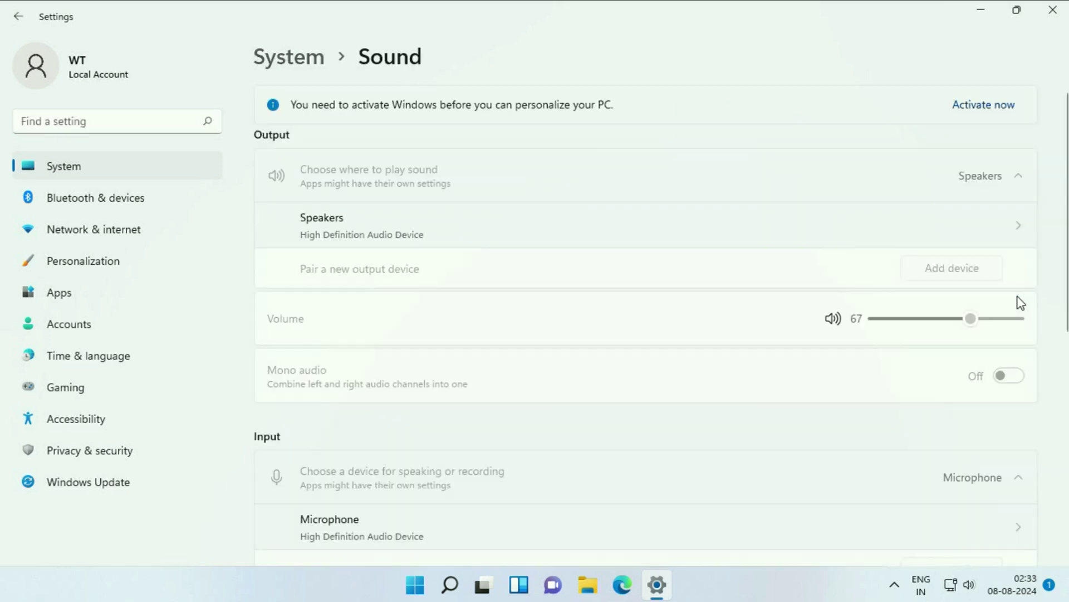
scroll(812, 285, "down", 8)
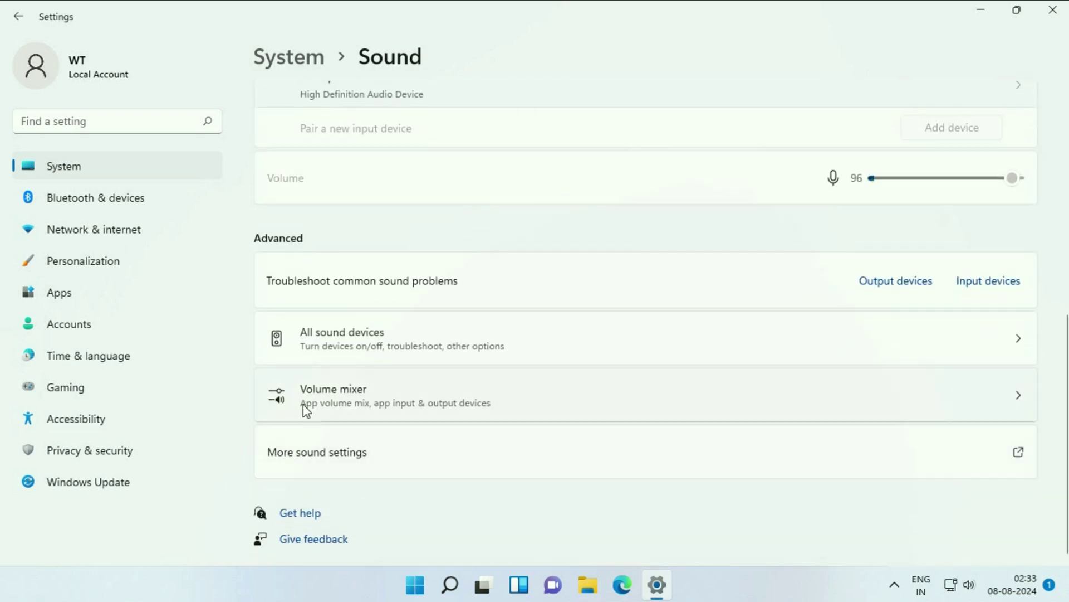
left_click(1020, 400)
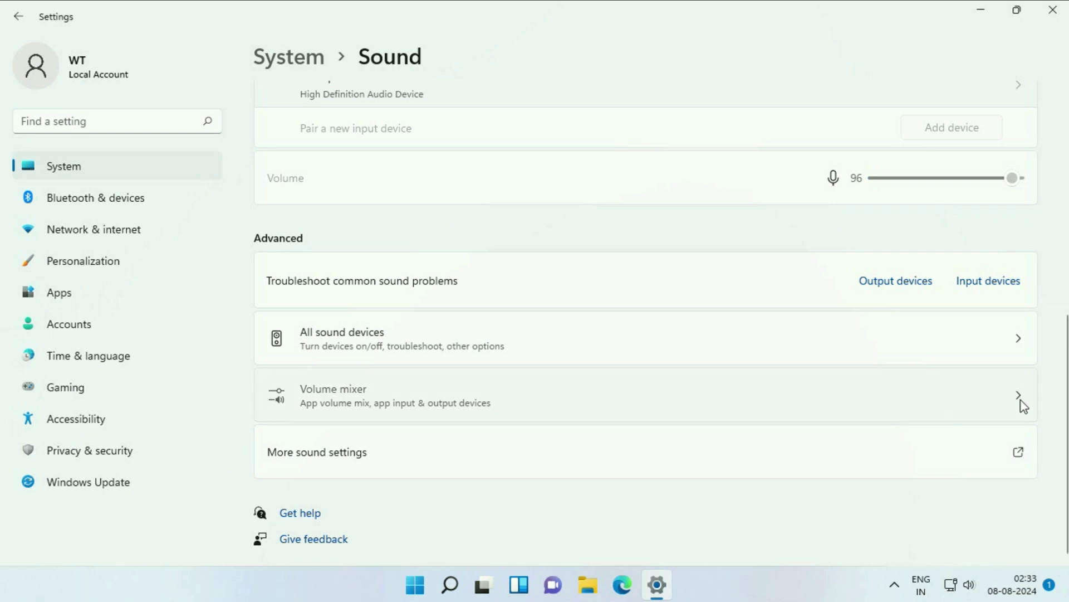